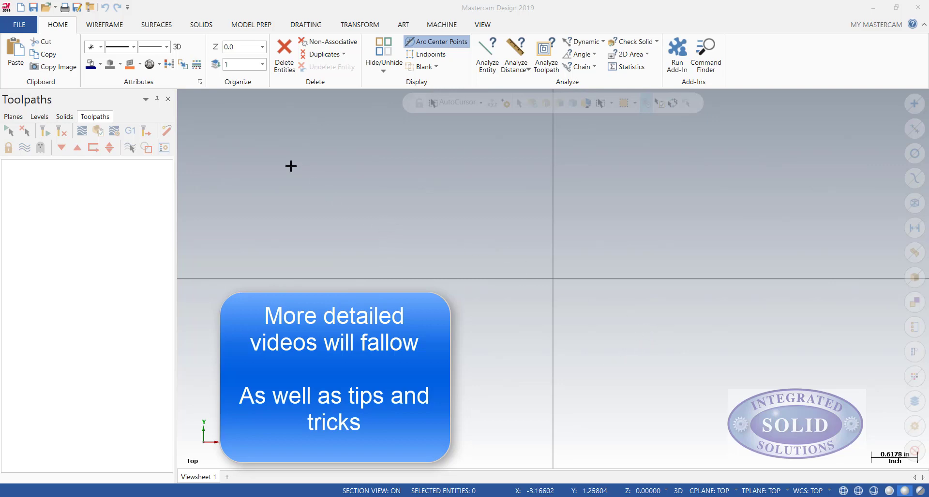
# Create a full bolt circle of 6 points centred on the origin with a diameter of 2.5.
pyautogui.click(105, 24)
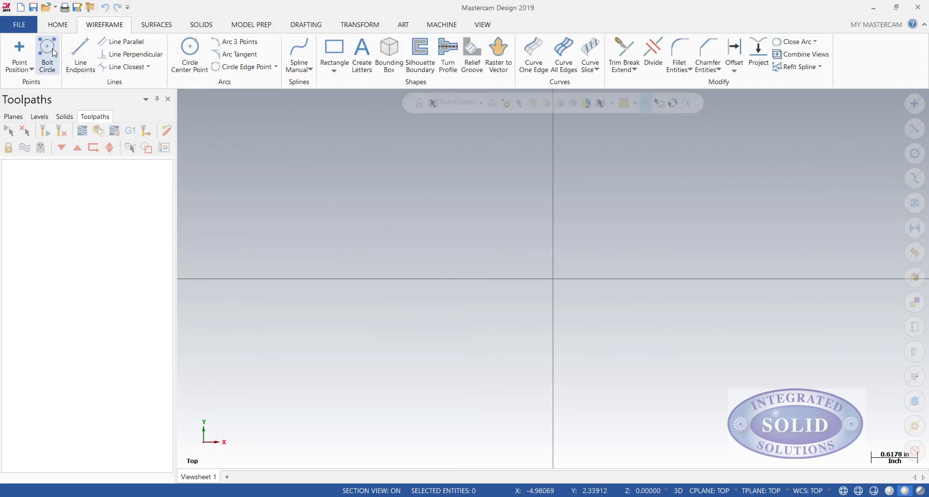
pyautogui.click(47, 55)
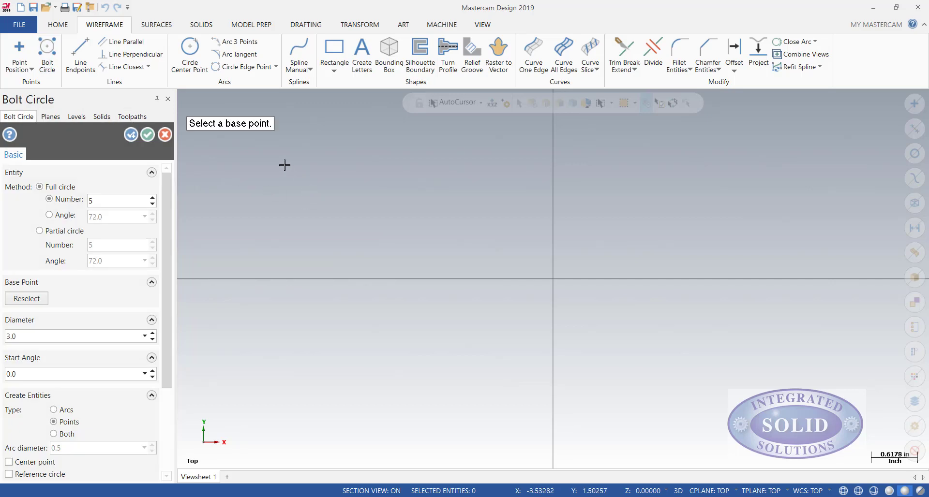
pyautogui.click(553, 279)
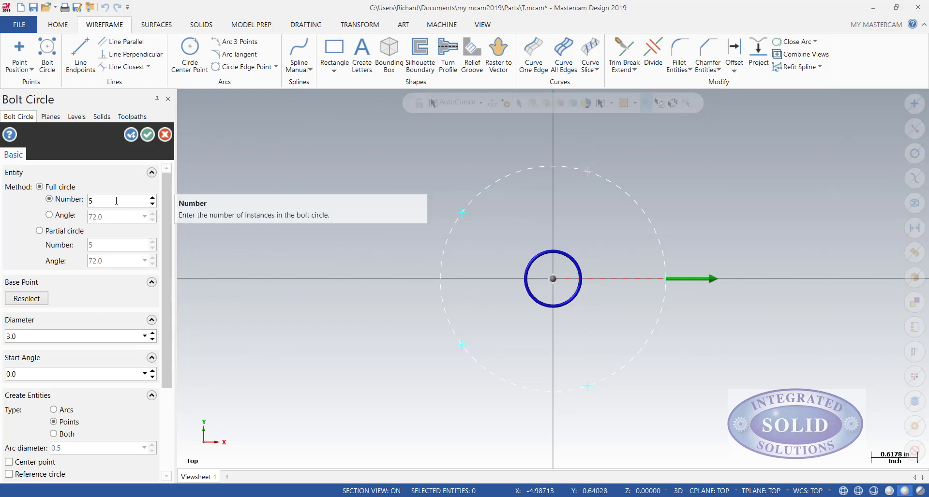
pyautogui.click(89, 200)
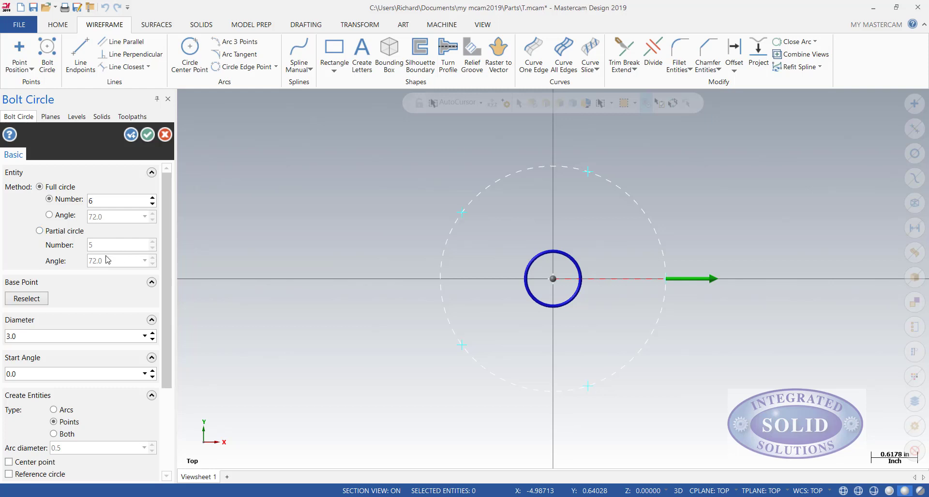
pyautogui.click(46, 339)
pyautogui.write('2.5')
pyautogui.press('Return')
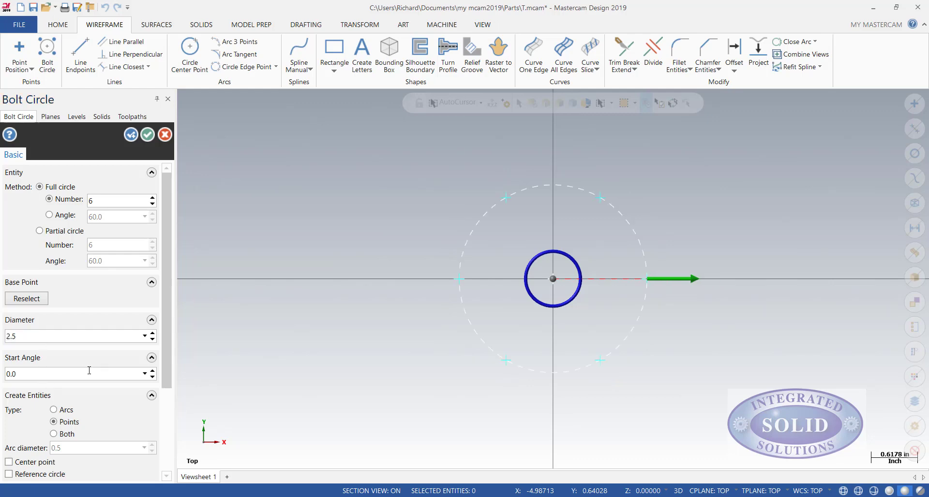
pyautogui.scroll(-1, 89, 370)
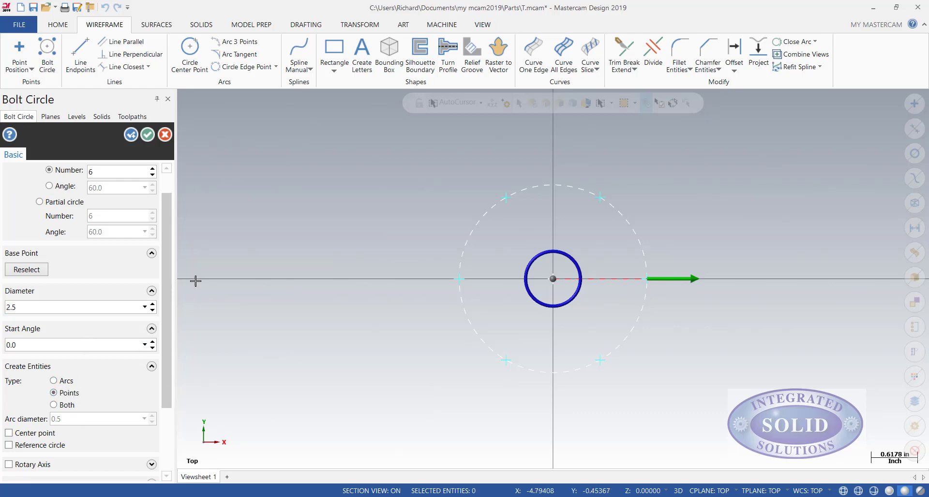
pyautogui.click(148, 135)
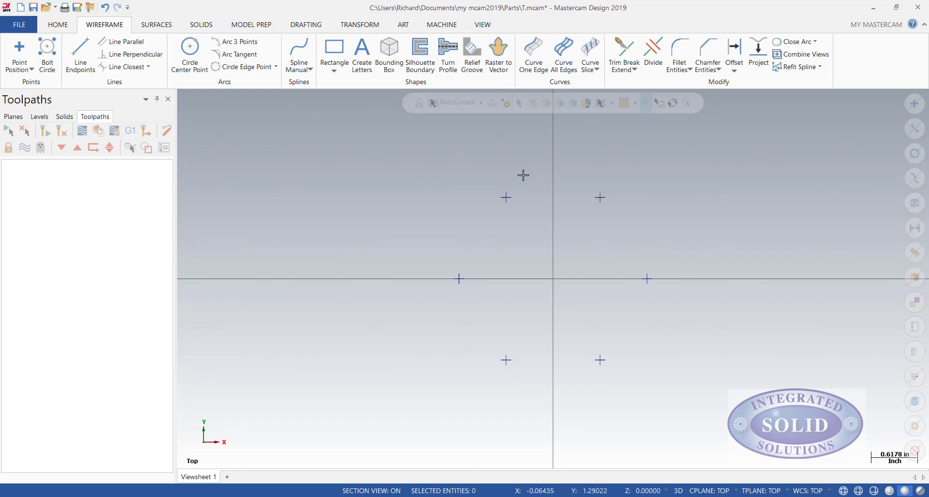
# Add a machine group using the default mill machine definition.
pyautogui.click(442, 25)
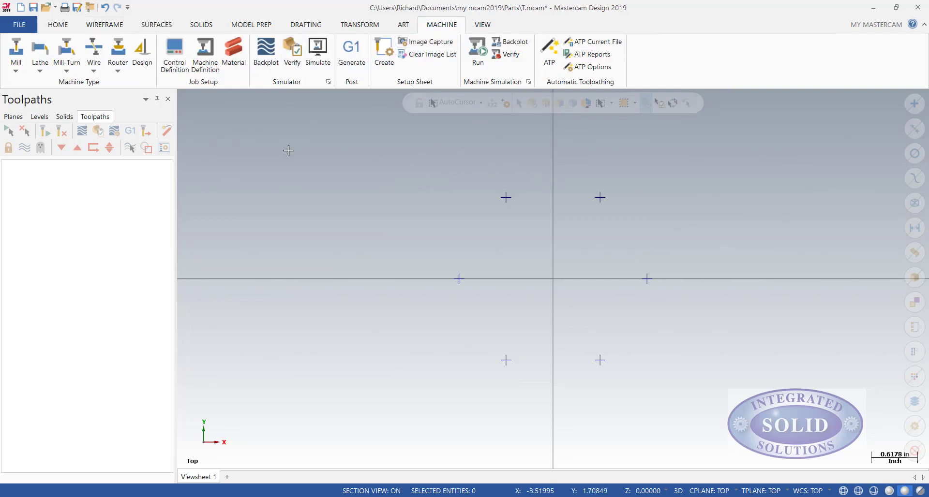
pyautogui.click(16, 53)
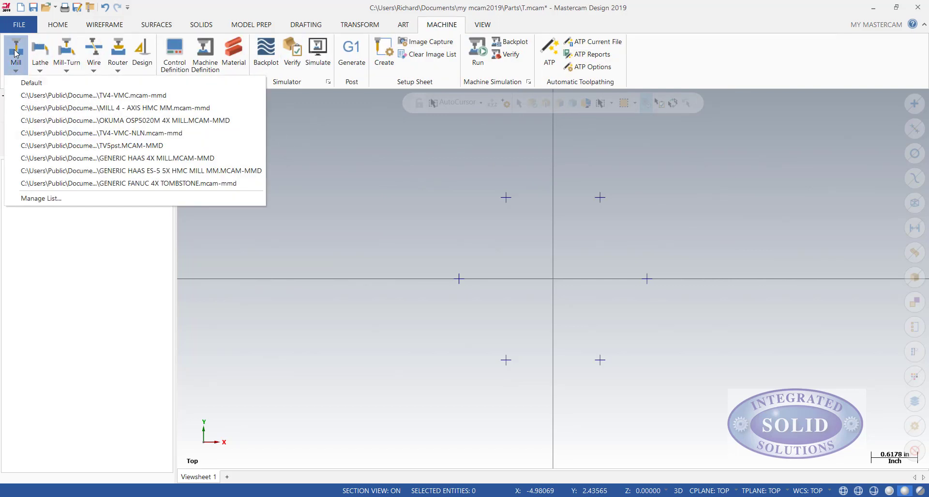
pyautogui.click(30, 83)
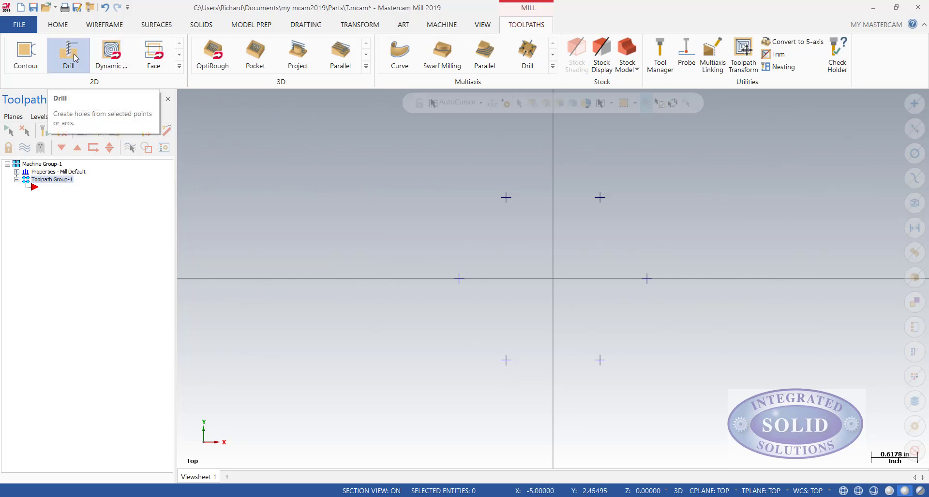
# Start a 2D Drill toolpath and window-select all six bolt circle points as its holes.
pyautogui.click(179, 67)
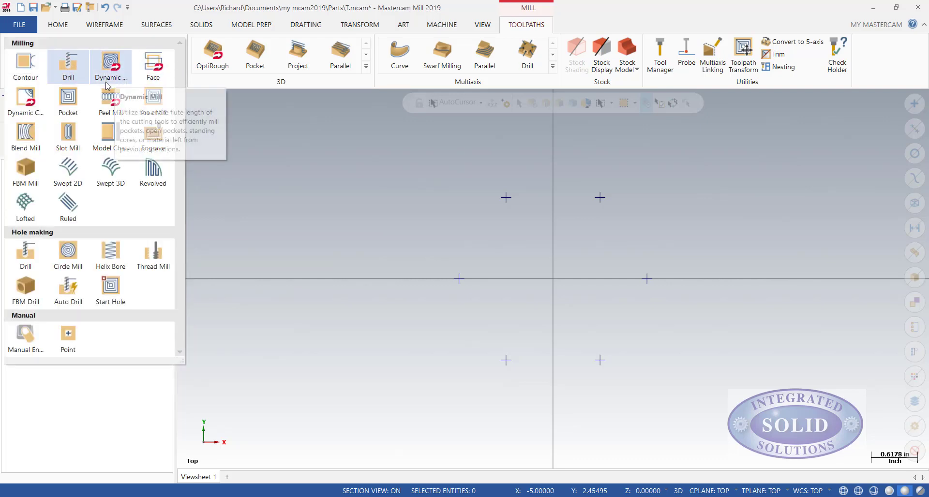
pyautogui.click(74, 66)
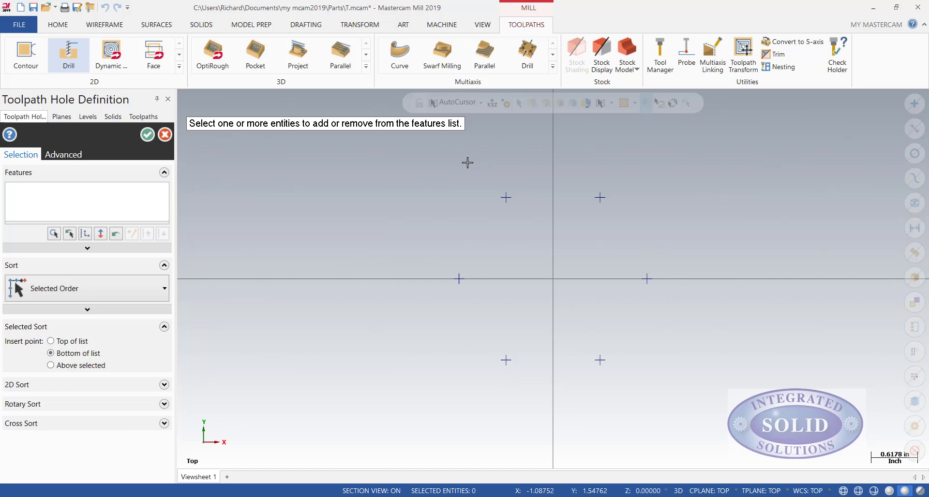
pyautogui.moveTo(406, 154); pyautogui.dragTo(723, 413)
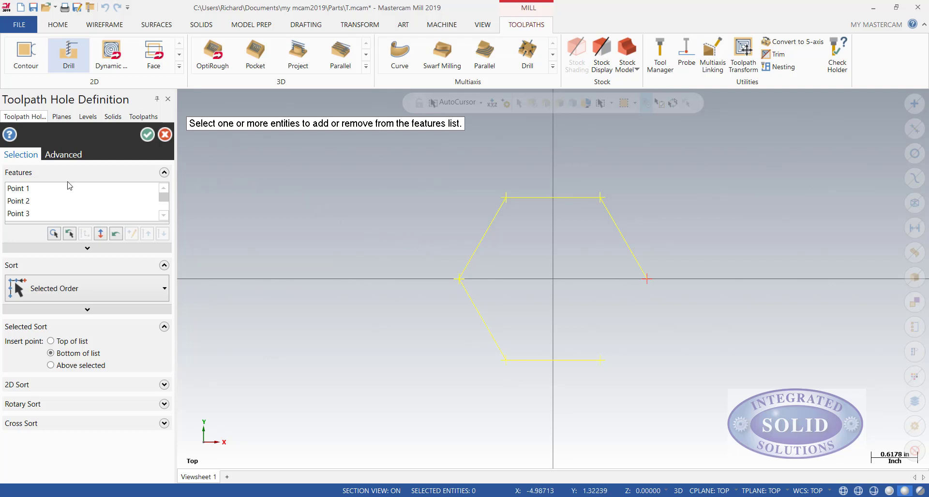
# Try moving Point 1 and Point 3 within the drilling order, and reset the points to their original order.
pyautogui.click(29, 189)
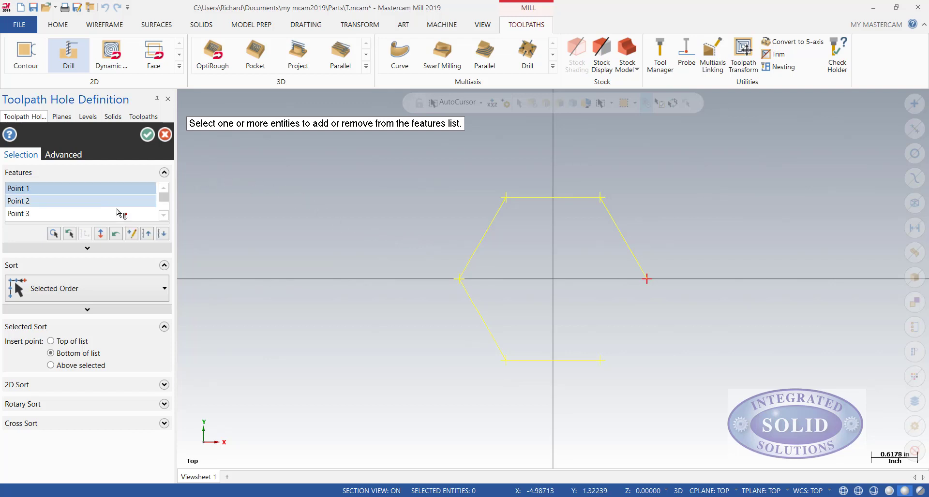
pyautogui.click(163, 233)
pyautogui.click(30, 214)
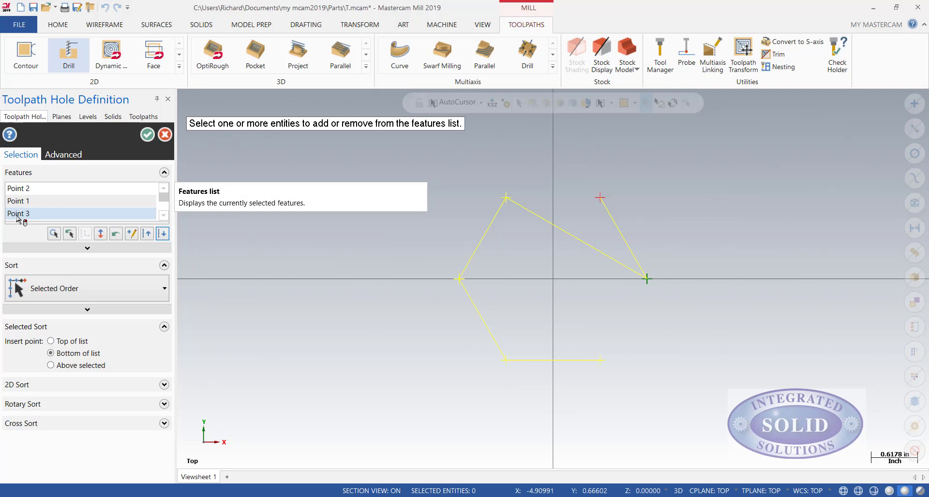
pyautogui.click(148, 234)
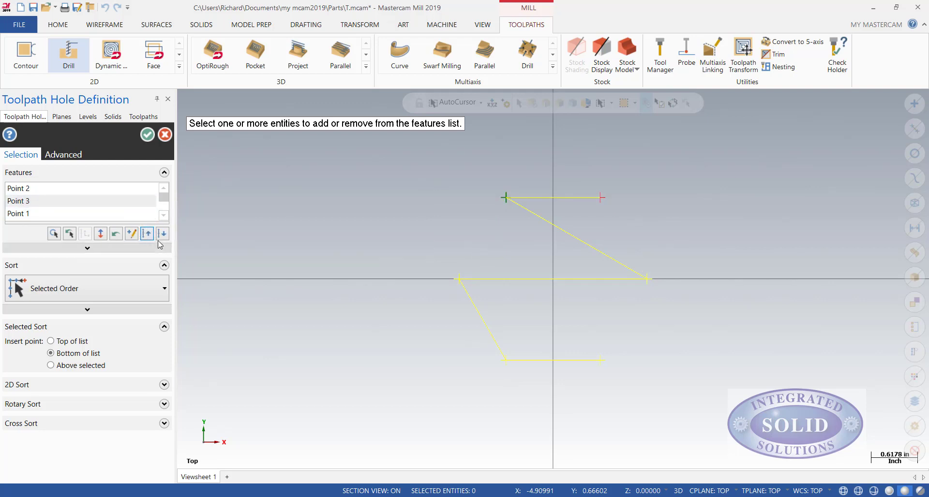
pyautogui.click(162, 233)
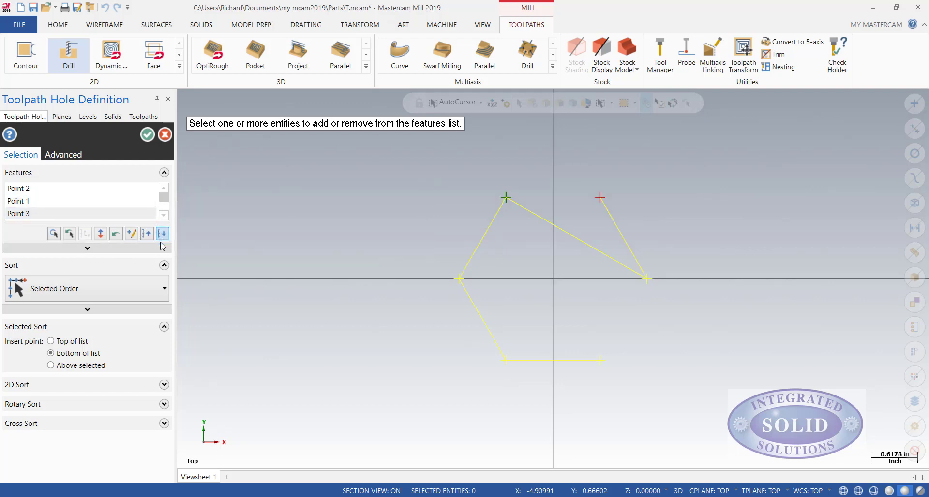
pyautogui.click(116, 234)
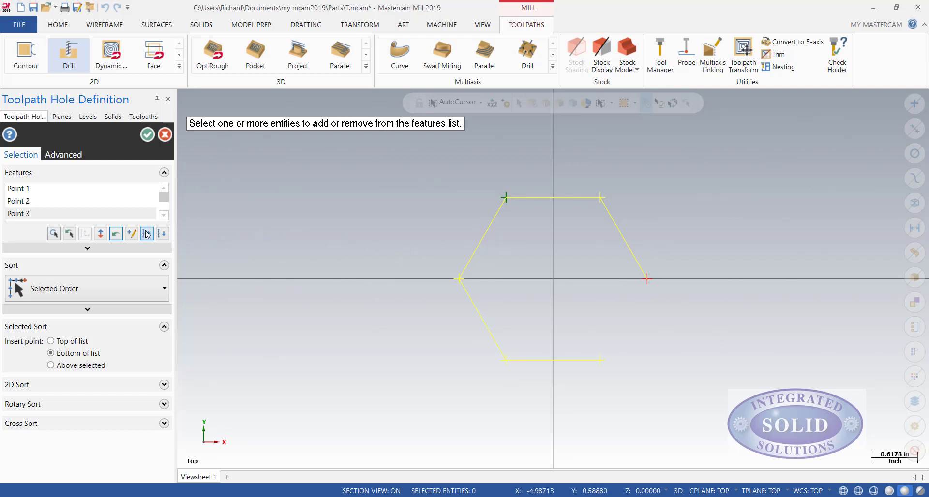
# Accept the hole selection and assign the 0.5-diameter 1/2 DRILL from the Mill_Inch tool library to the drill toolpath.
pyautogui.moveTo(119, 213); pyautogui.dragTo(71, 236)
pyautogui.click(148, 136)
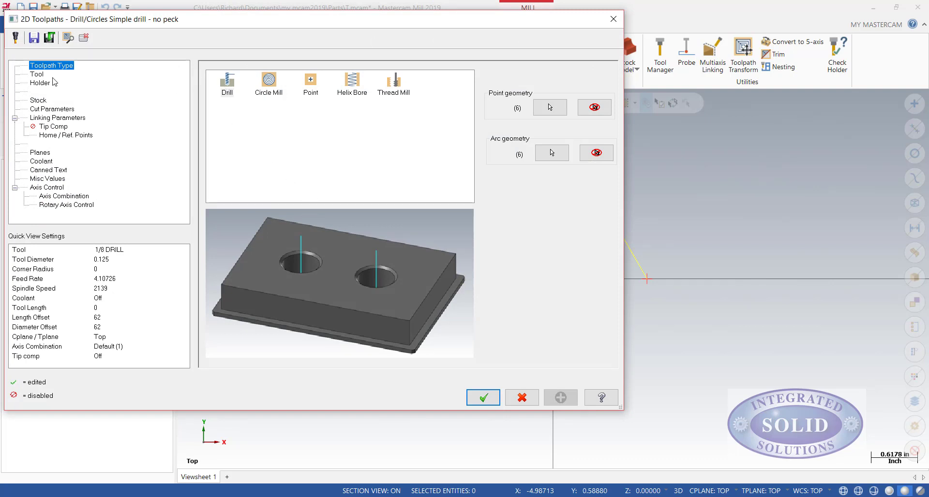
pyautogui.click(37, 74)
pyautogui.click(243, 262)
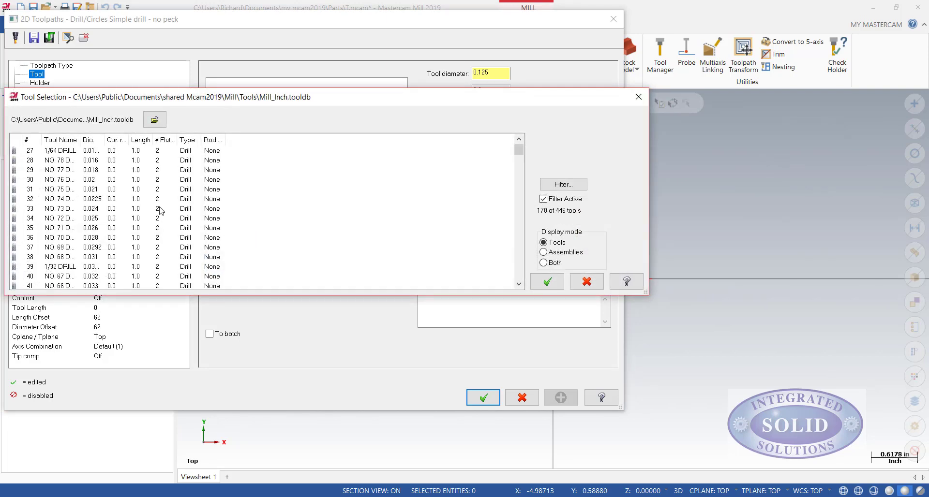
pyautogui.scroll(-13, 160, 211)
pyautogui.scroll(-15, 159, 211)
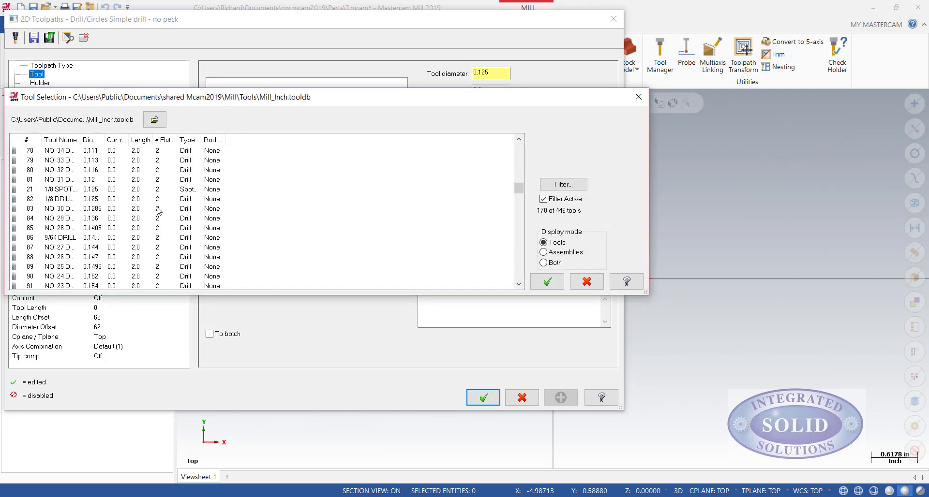
pyautogui.scroll(-4, 154, 210)
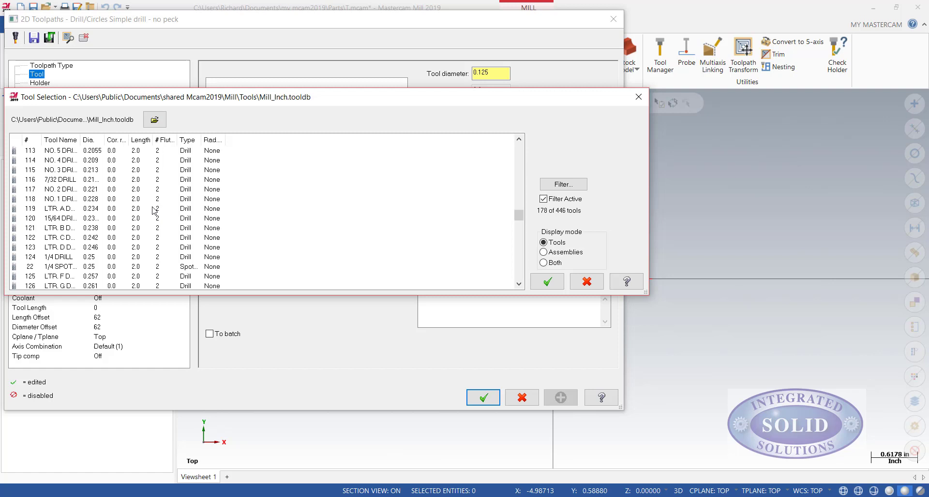
pyautogui.scroll(-8, 153, 210)
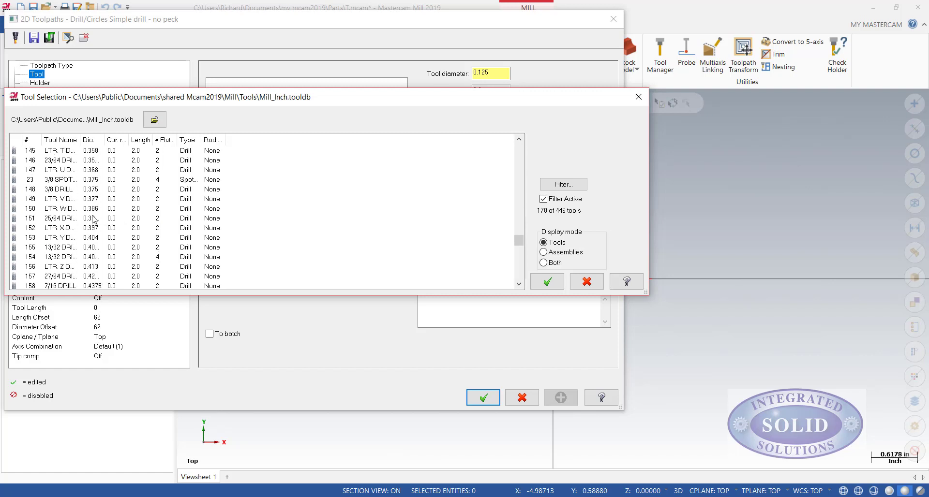
pyautogui.scroll(-4, 94, 219)
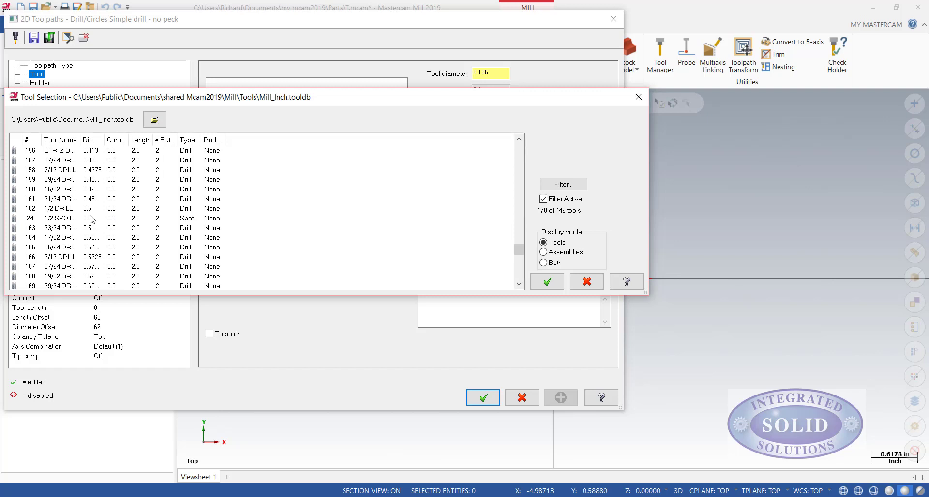
pyautogui.scroll(1, 92, 219)
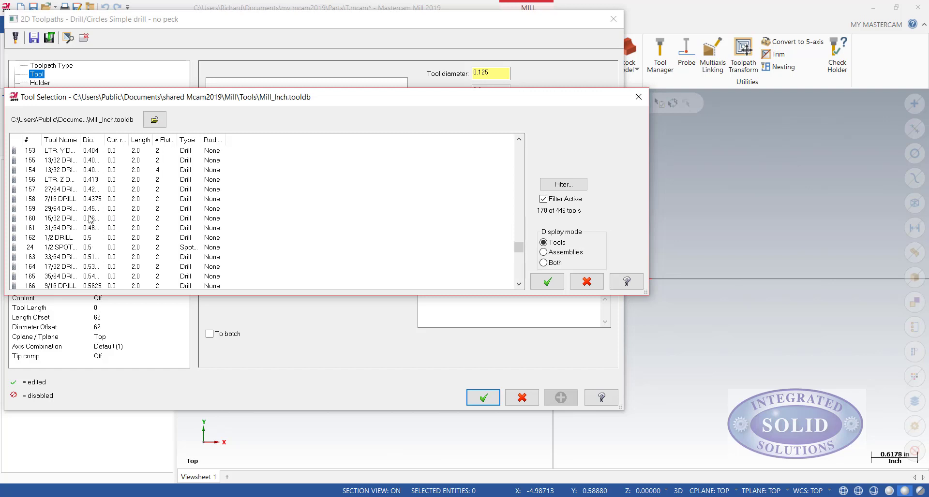
pyautogui.click(71, 239)
pyautogui.click(547, 281)
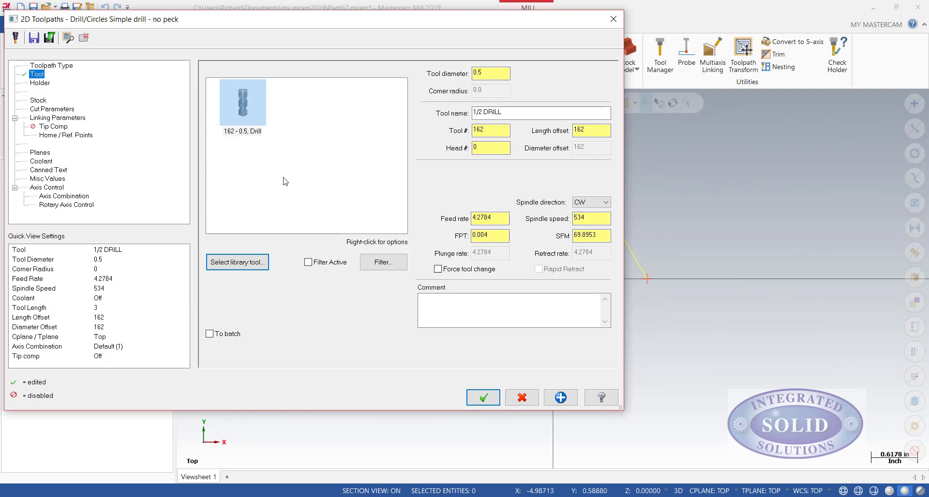
# Set the drill cycle to Drill/Counterbore with an incremental depth of -.5, and generate the toolpath.
pyautogui.click(54, 109)
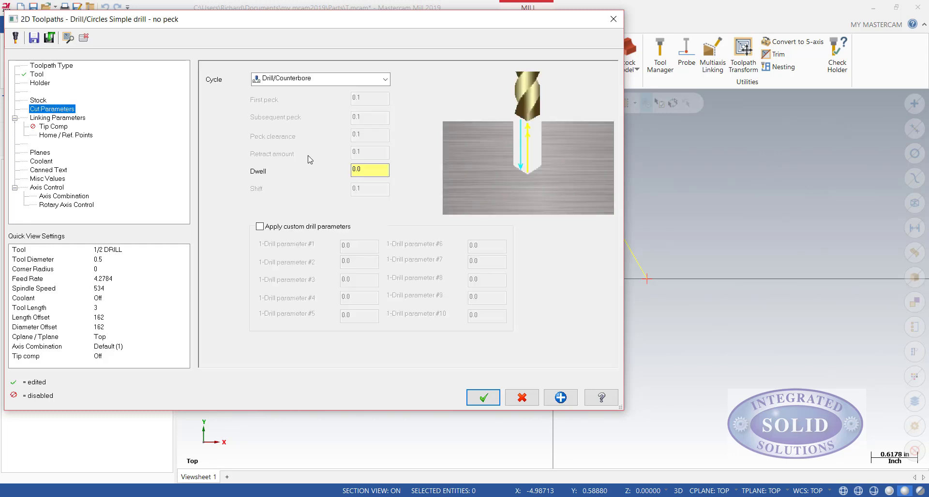
pyautogui.click(385, 81)
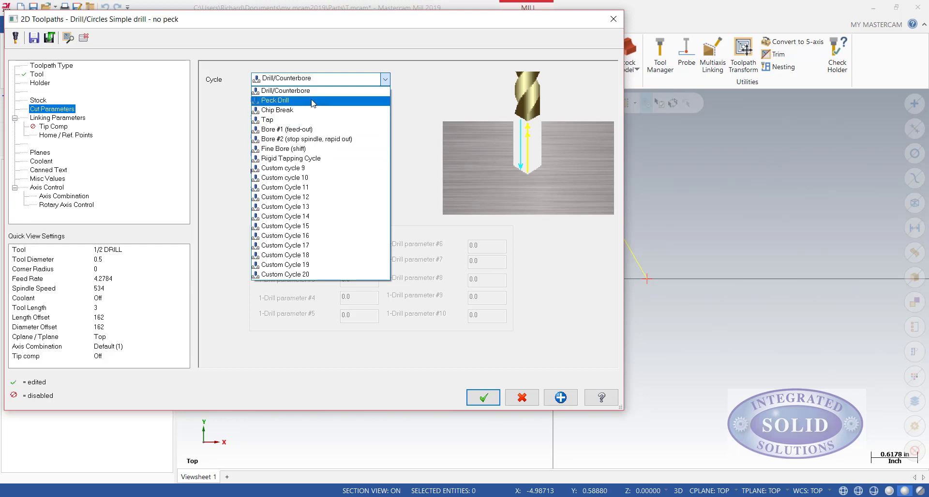
pyautogui.click(299, 92)
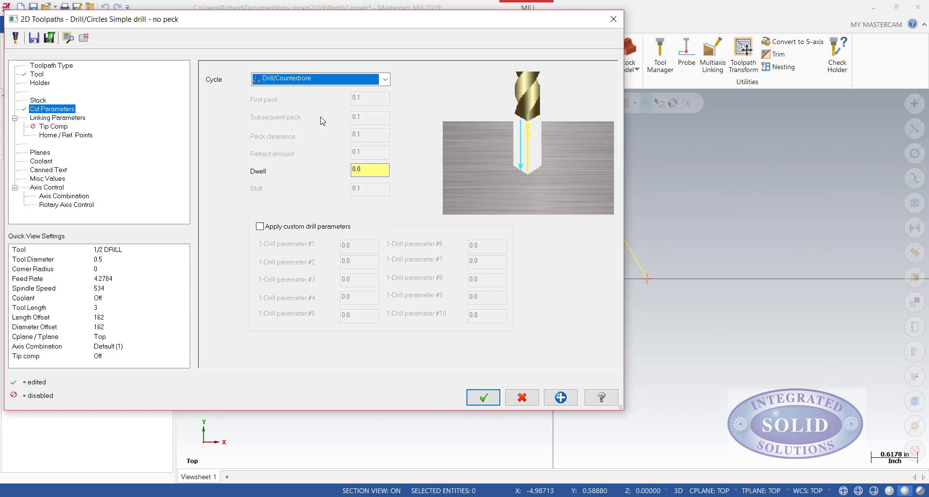
pyautogui.click(73, 121)
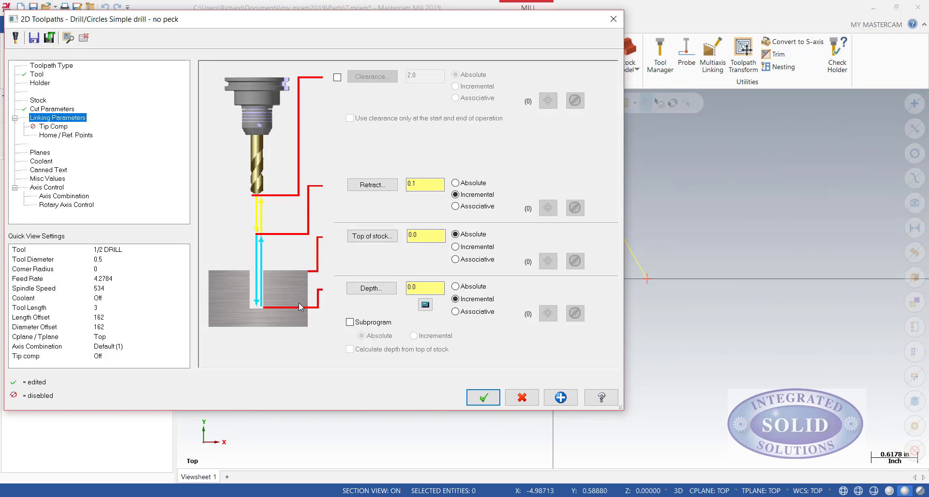
pyautogui.doubleClick(424, 288)
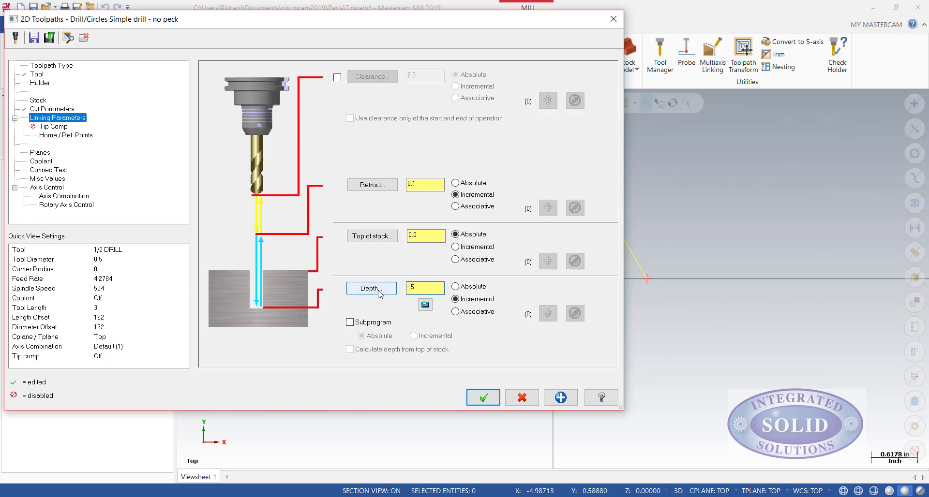
pyautogui.click(484, 398)
# Play the drilling operation in Backplot from an angled view at a faster speed, close it, and return to the Top (WCS) view.
pyautogui.moveTo(425, 379); pyautogui.dragTo(493, 330, button='middle')
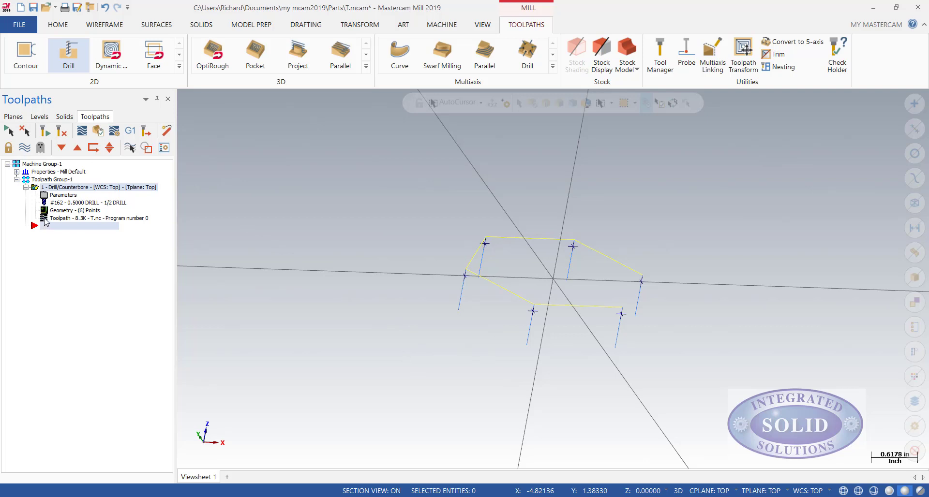
pyautogui.hotkey('alt', 't')
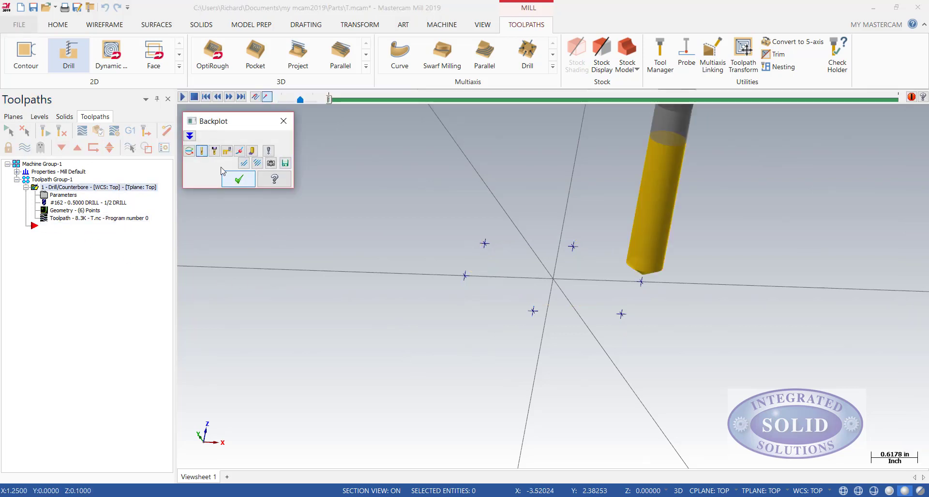
pyautogui.click(182, 97)
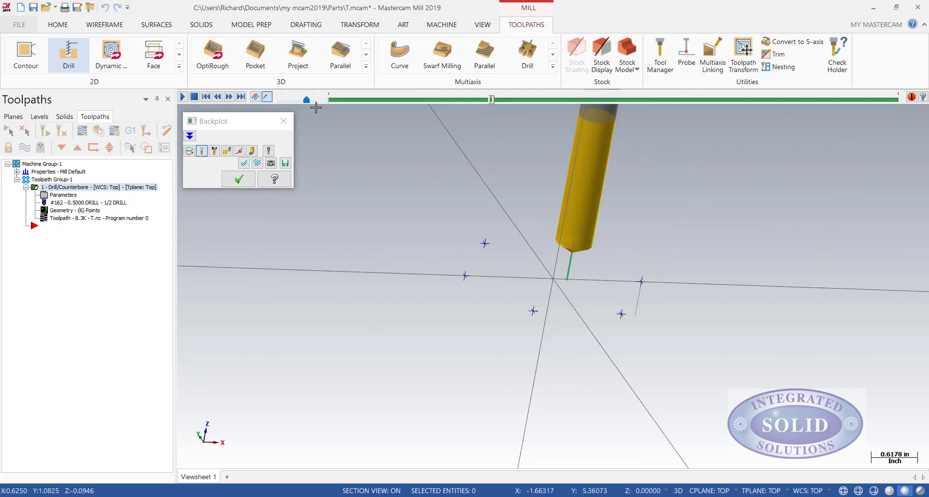
pyautogui.click(312, 101)
pyautogui.click(315, 103)
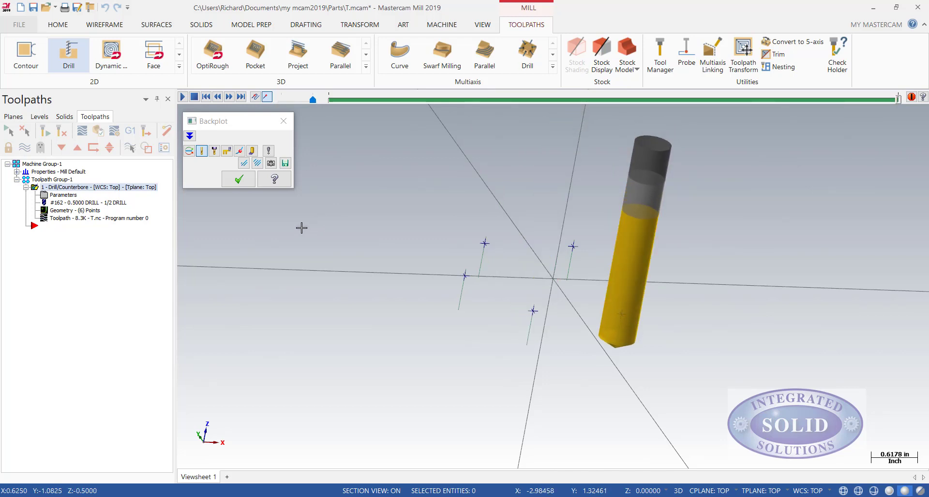
pyautogui.click(238, 180)
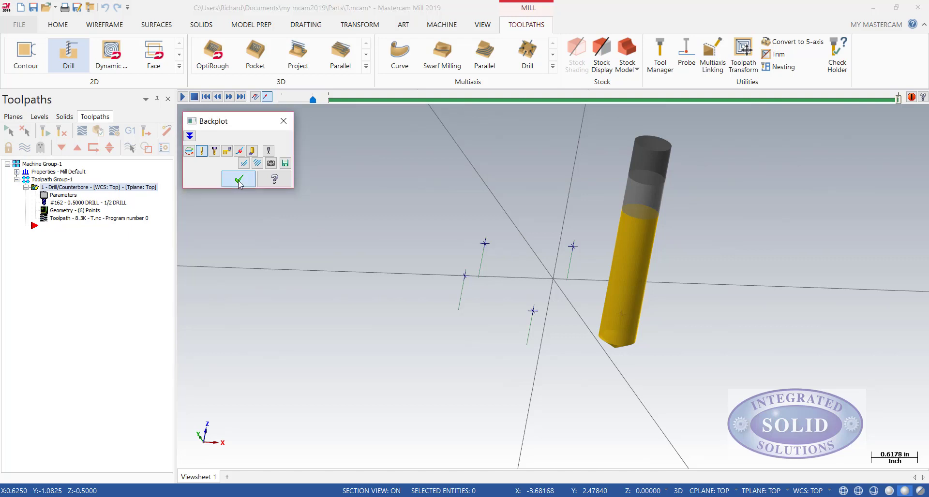
pyautogui.rightClick(308, 190)
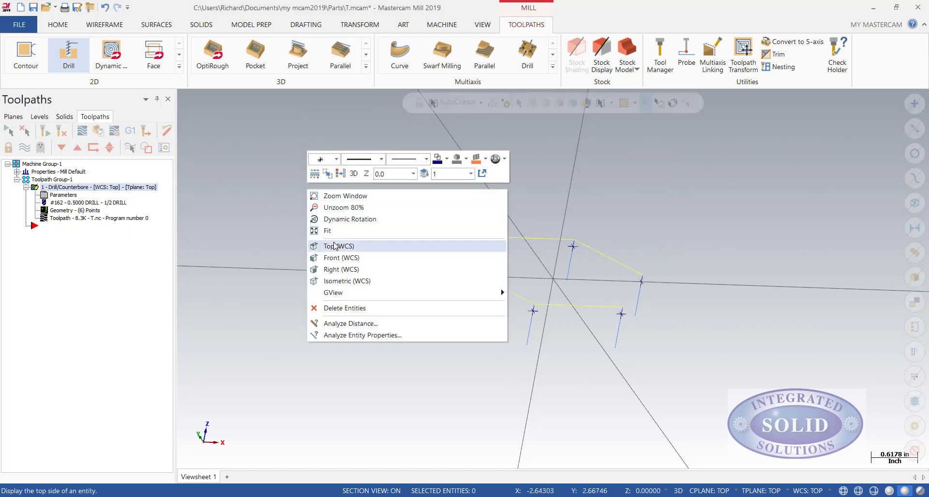
pyautogui.click(335, 247)
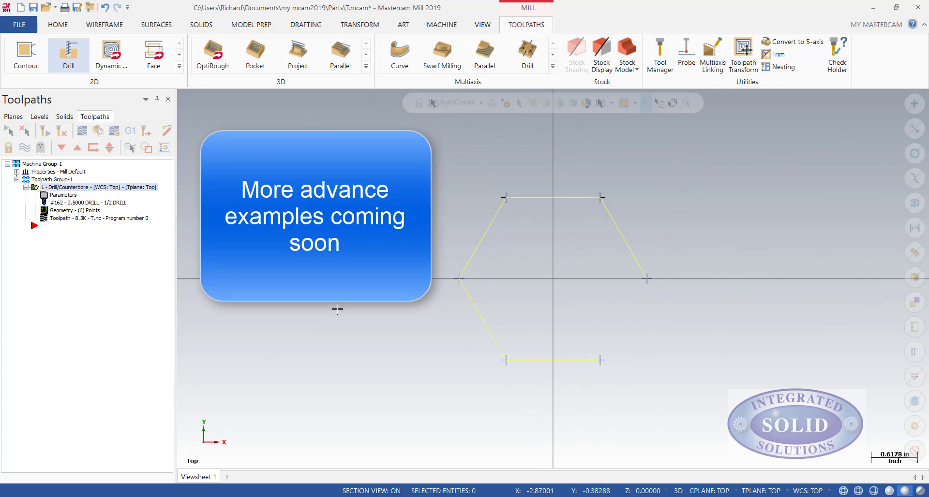